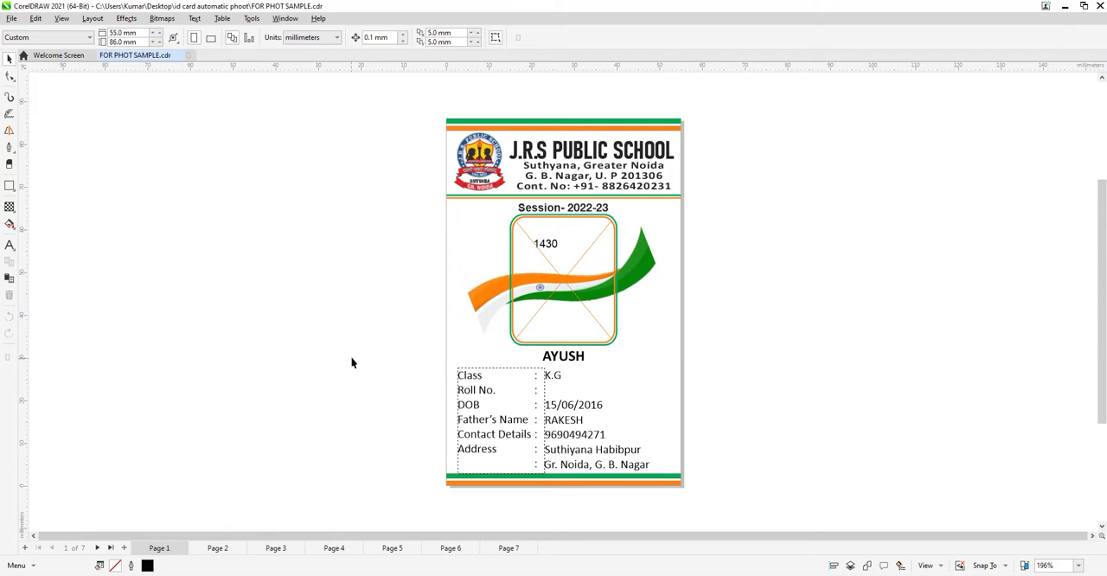
- Open CorelDRAW's VBA macro editor with Alt+F11
key("alt+F11")
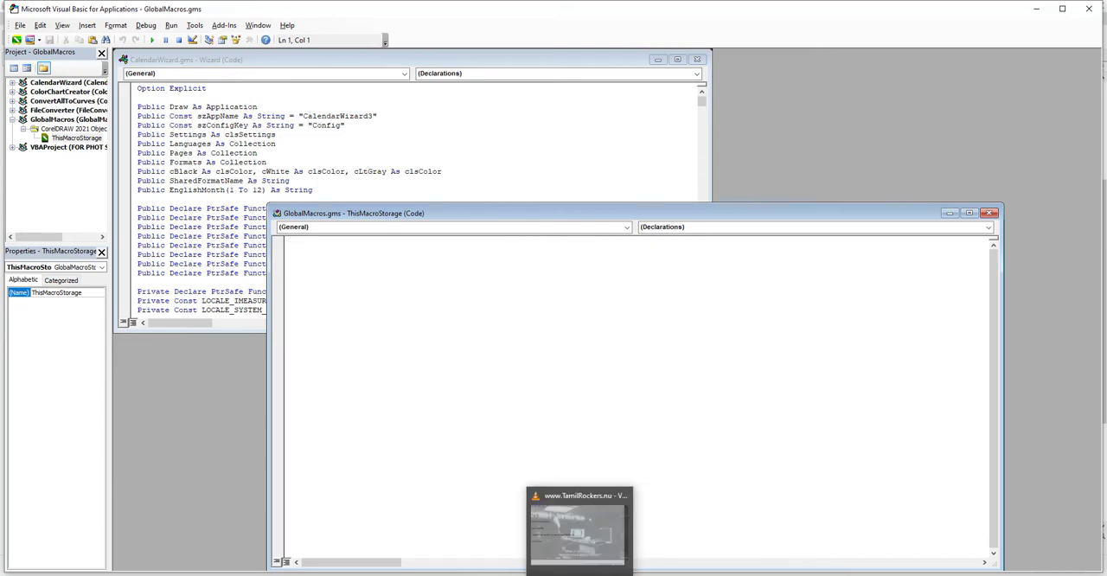
- Open VBA.txt from the id card automatic phoot folder, select all its GetPhotoMGT code, then close it
left_click(357, 537)
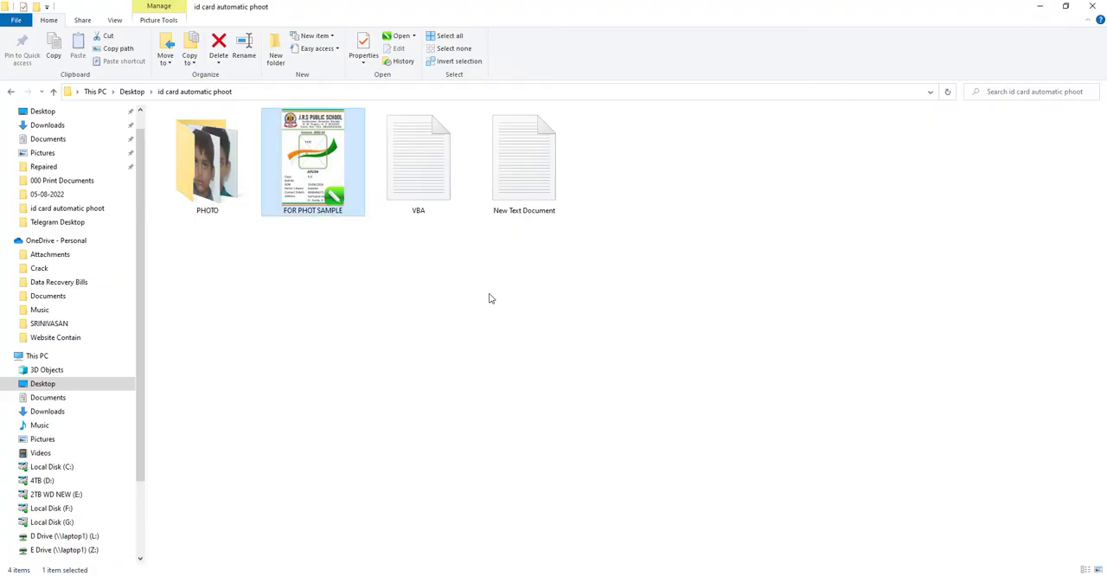
double_click(418, 162)
key("ctrl+a")
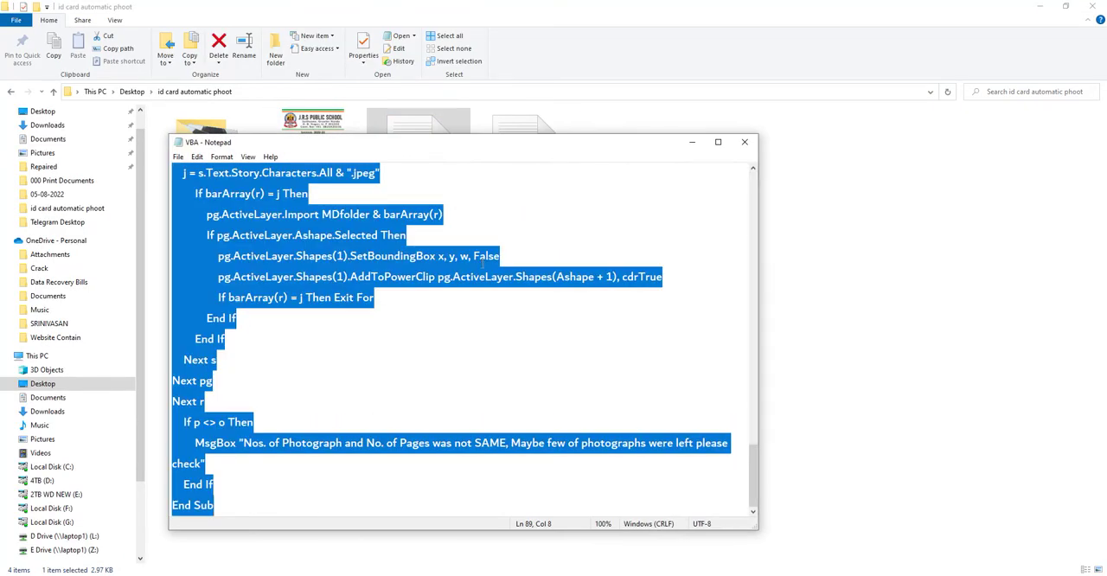
scroll(474, 256, "up", 8)
scroll(484, 266, "up", 8)
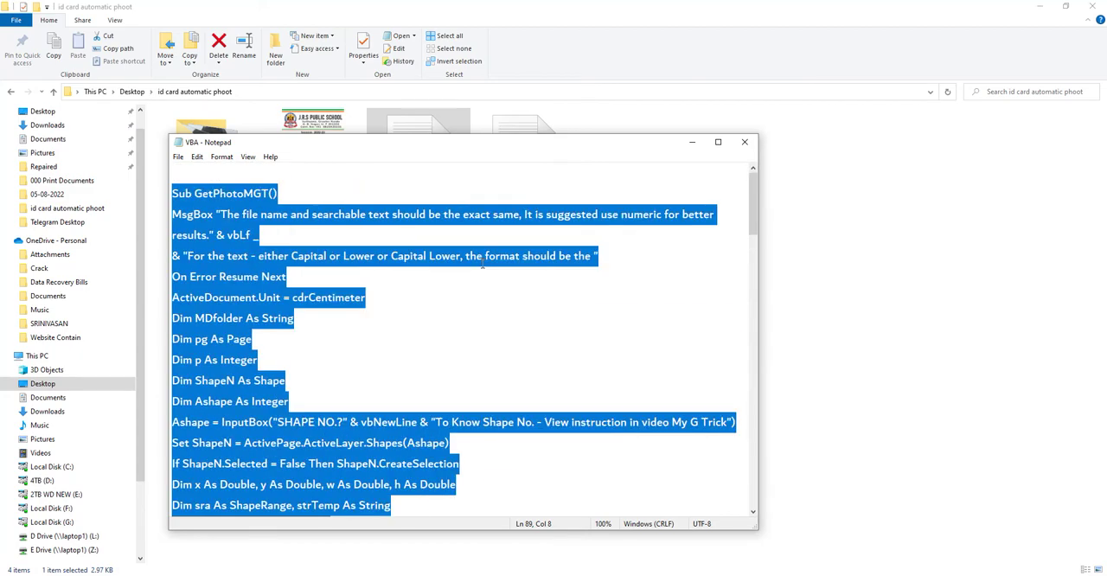
left_click(692, 142)
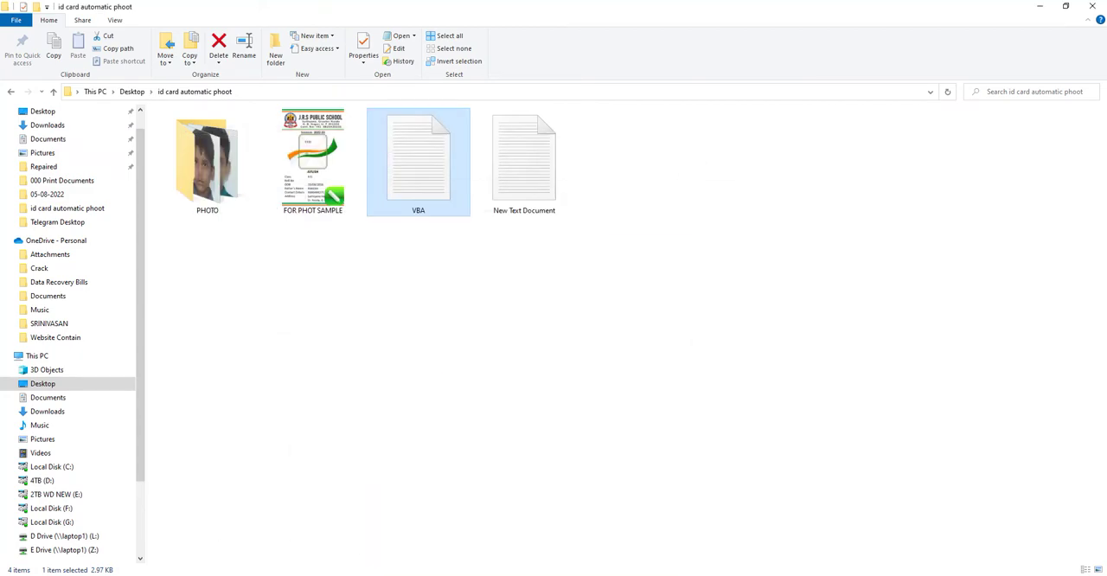
- Paste the GetPhotoMGT code into the ThisMacroStorage module and return to the ID card drawing
left_click(626, 554)
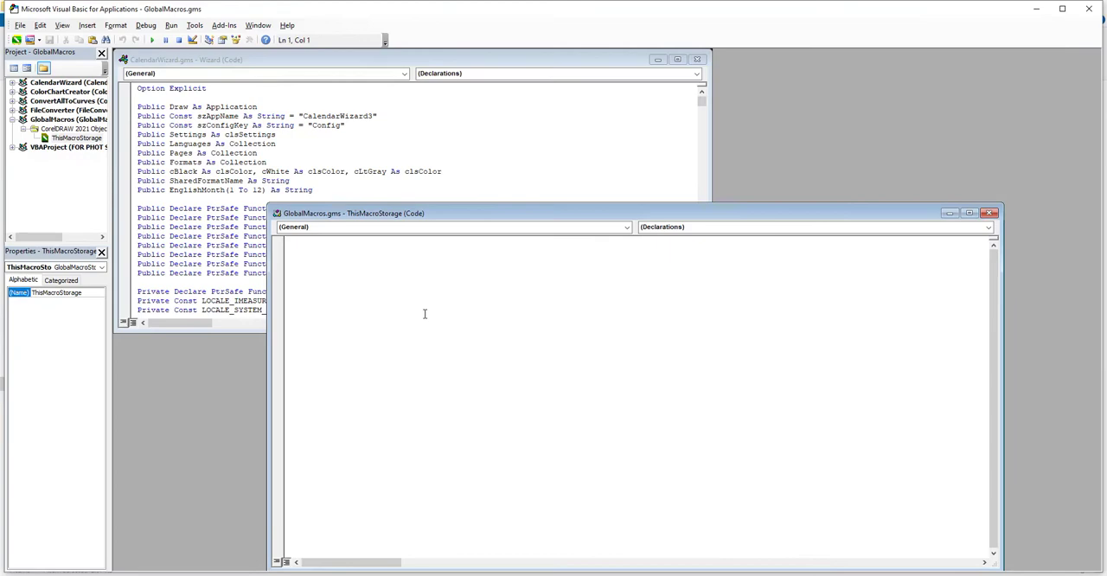
key("ctrl+v")
left_click_drag(478, 214, 416, 136)
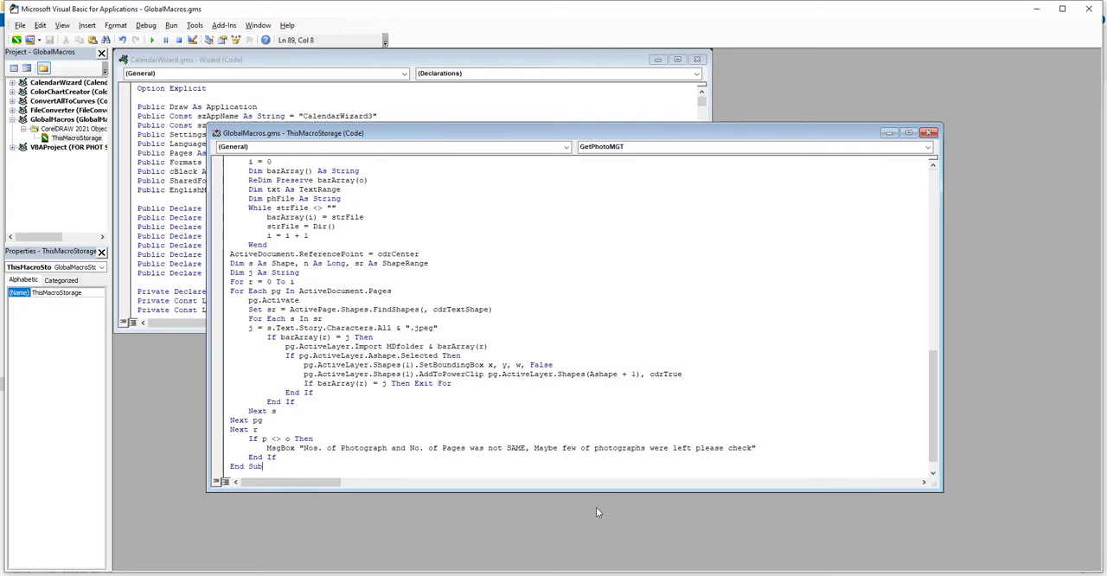
key("alt+Tab")
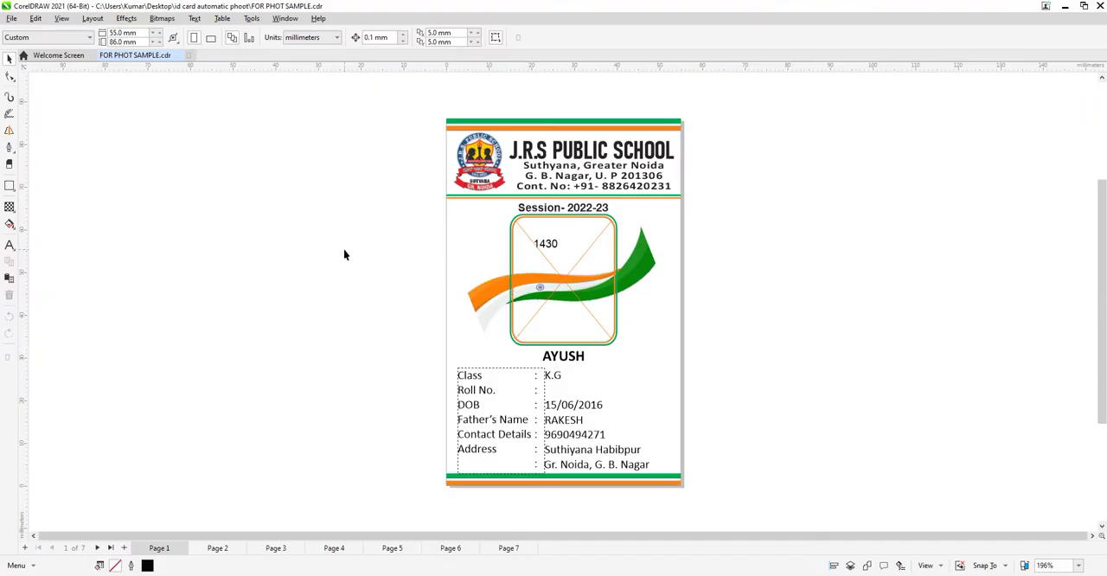
- Cycle through the card's text objects, from the student details frame to the K.G text
key("Tab")
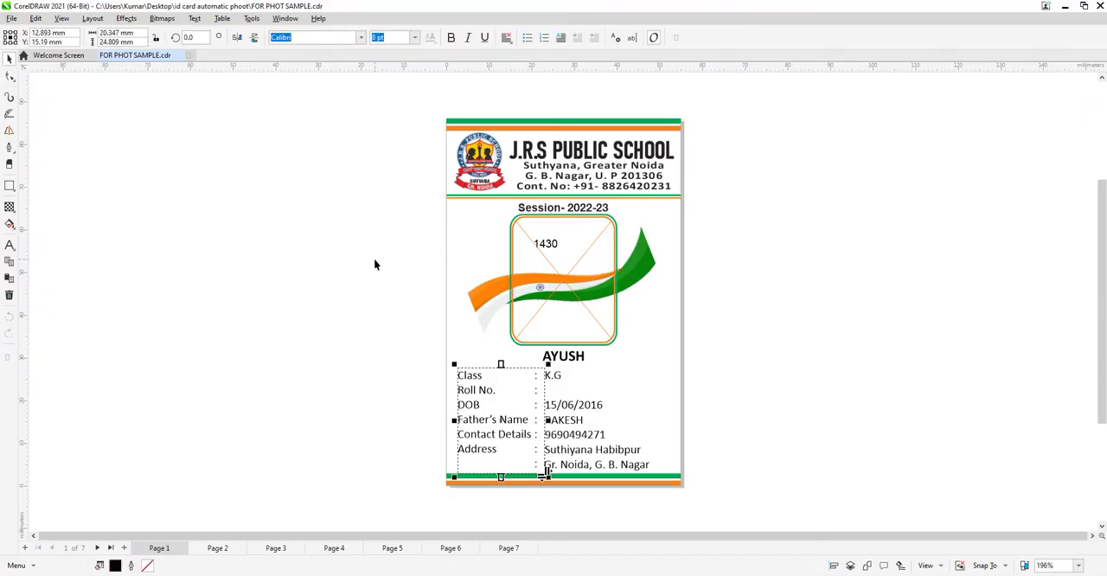
key("Tab")
key("Tab")
key("Tab")
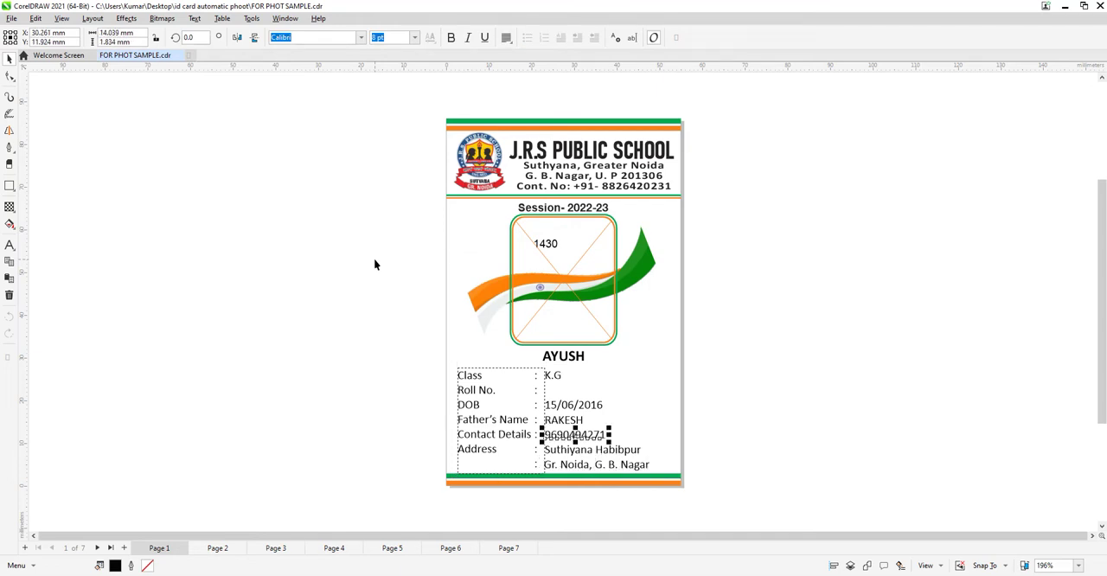
key("Tab")
key("Tab")
key("Tab")
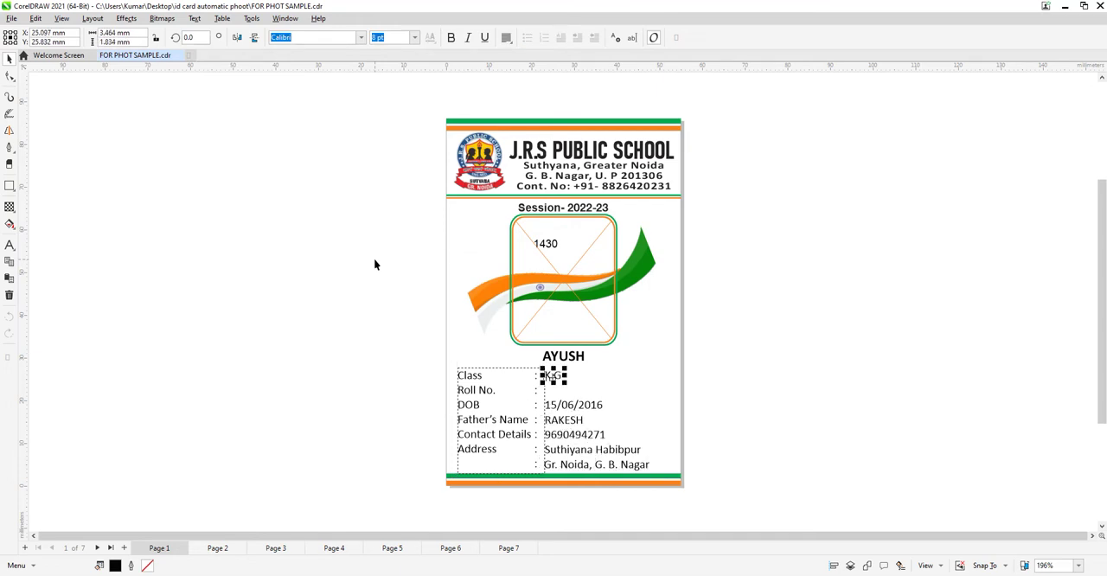
key("Tab")
key("Tab")
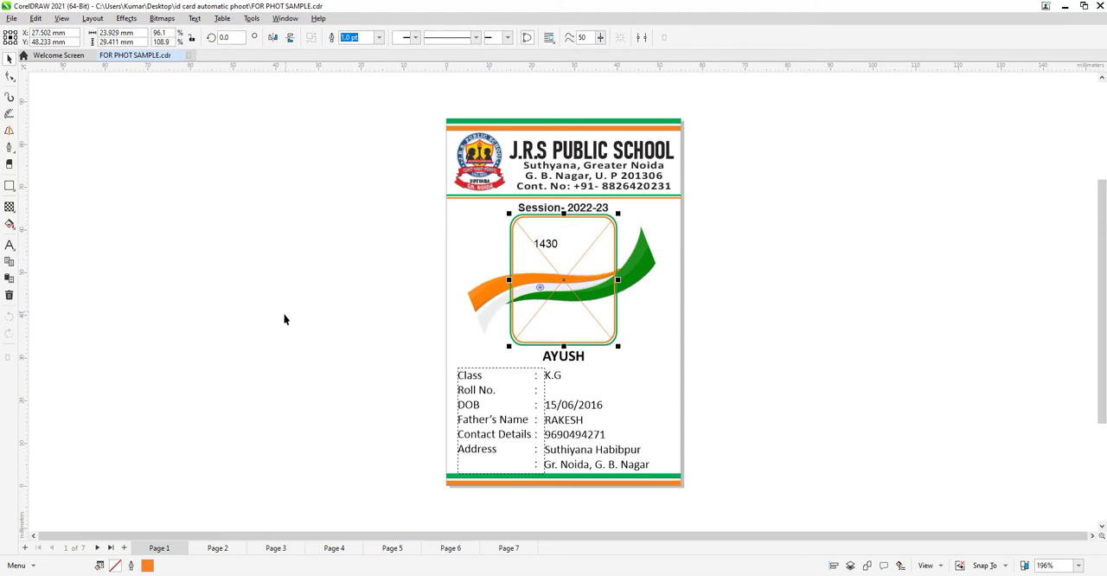
- Check the photo frame rectangle, then return to the GetPhotoMGT macro code
left_click(252, 318)
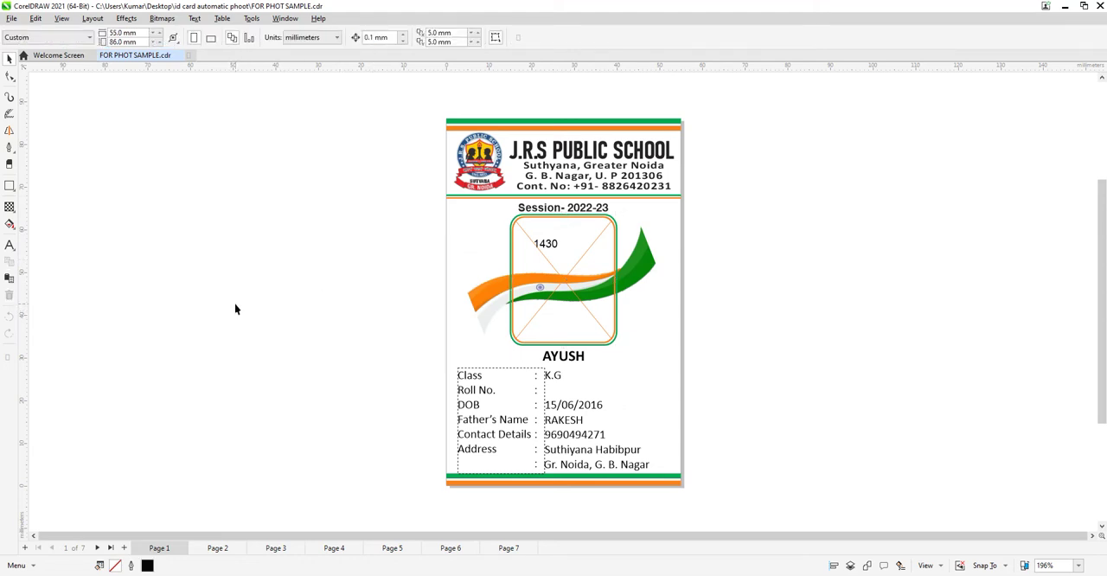
left_click(555, 303)
left_click(833, 322)
key("alt+F11")
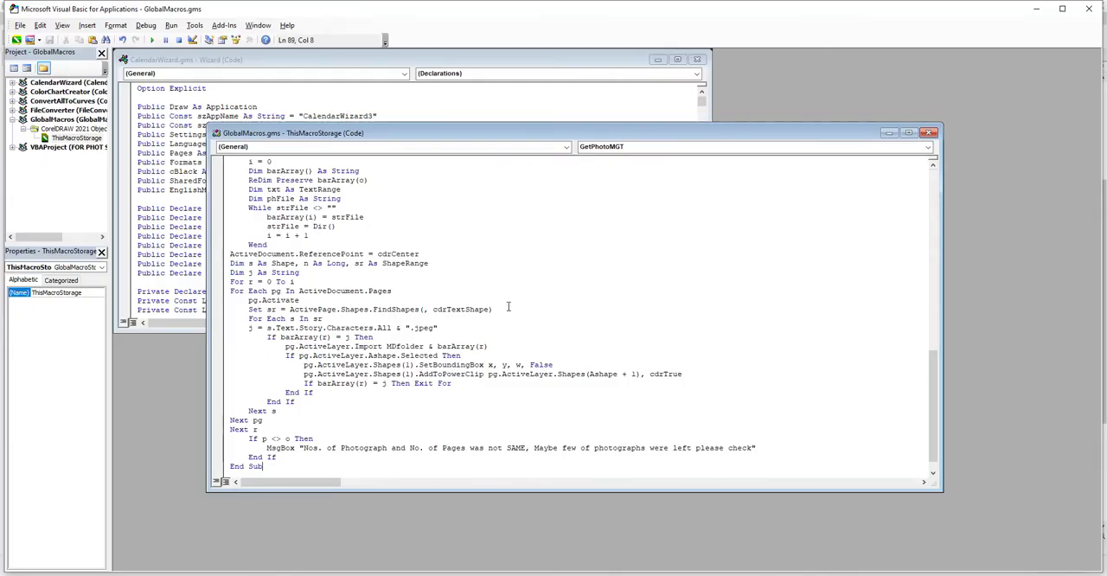
- Run GetPhotoMGT with shape number 10 as the photo frame, acknowledging its width message
key("F5")
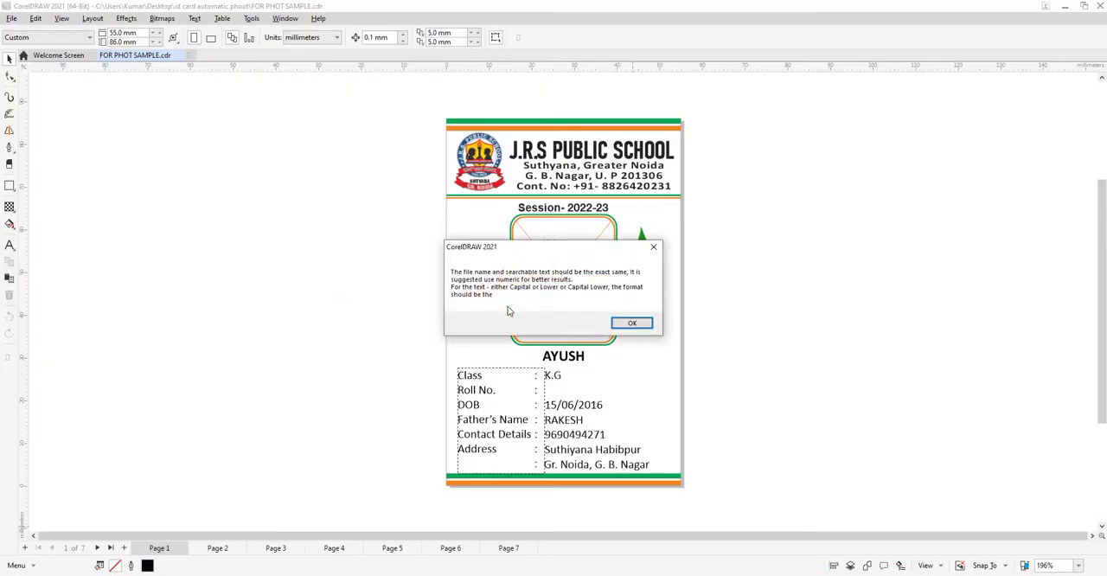
left_click(634, 324)
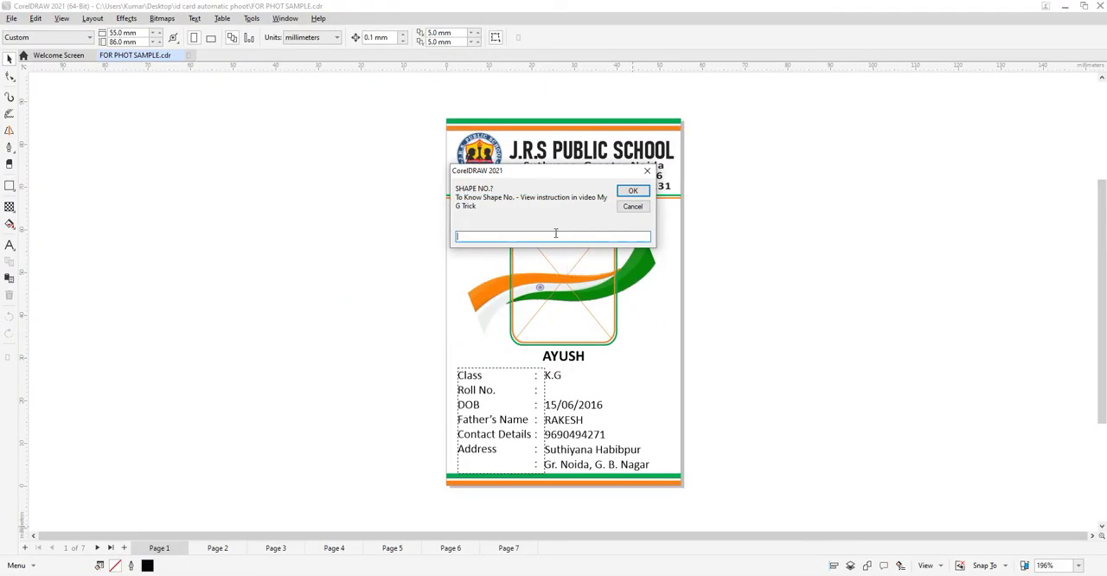
type("10")
left_click(633, 191)
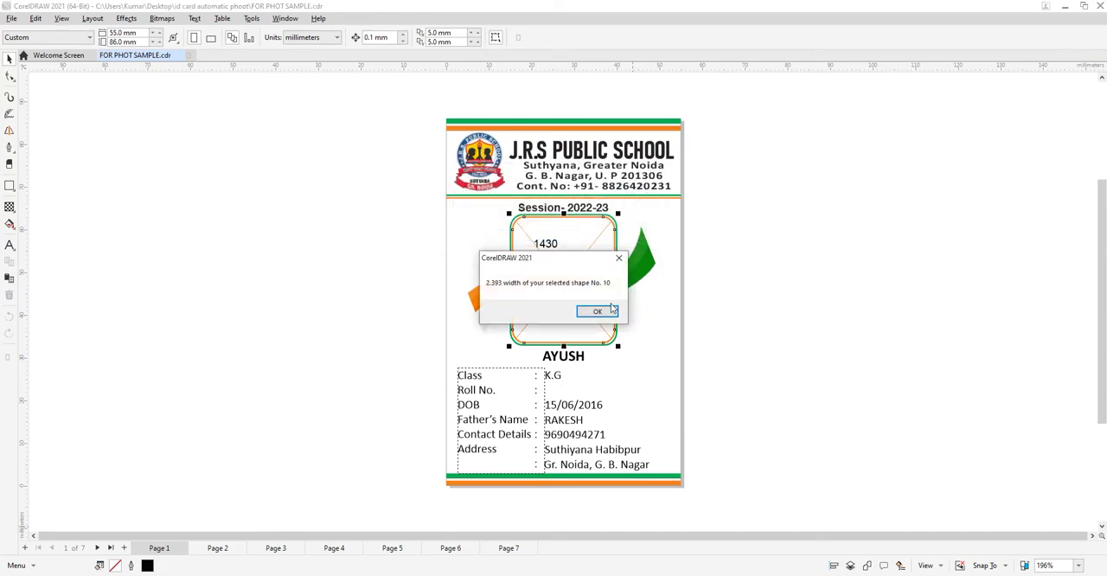
left_click(597, 312)
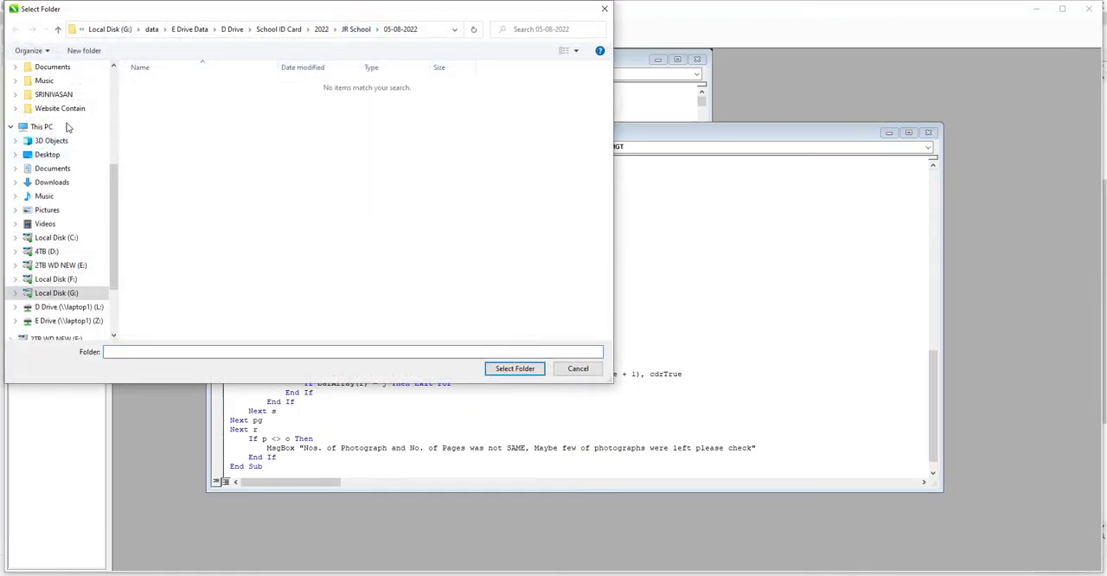
scroll(61, 173, "up", 3)
scroll(60, 173, "down", 2)
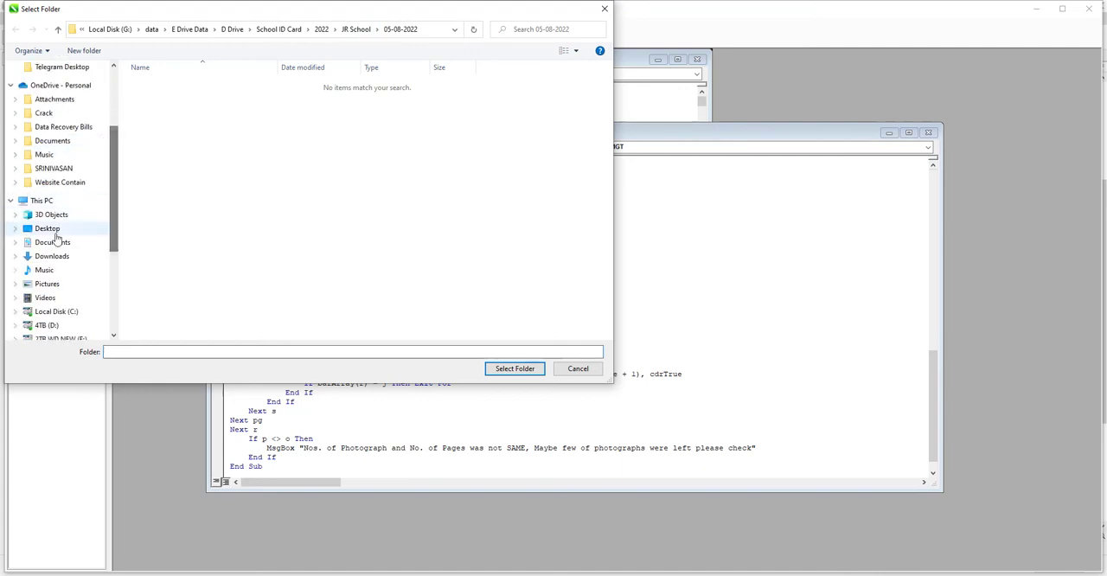
- Select Desktop > id card automatic phoot > PHOTO as the macro's photo folder
left_click(52, 230)
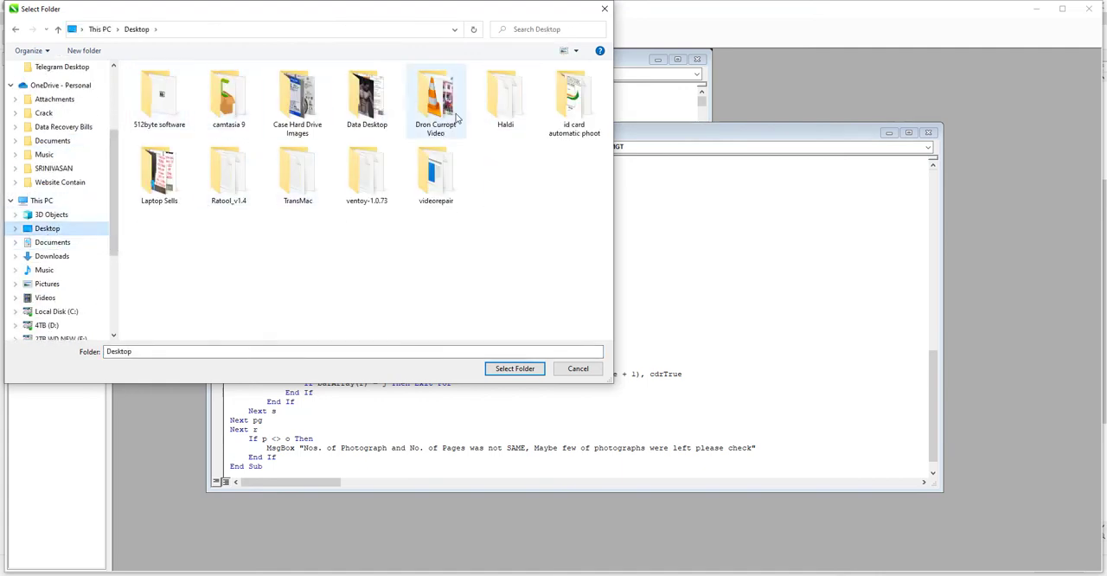
left_click(297, 100)
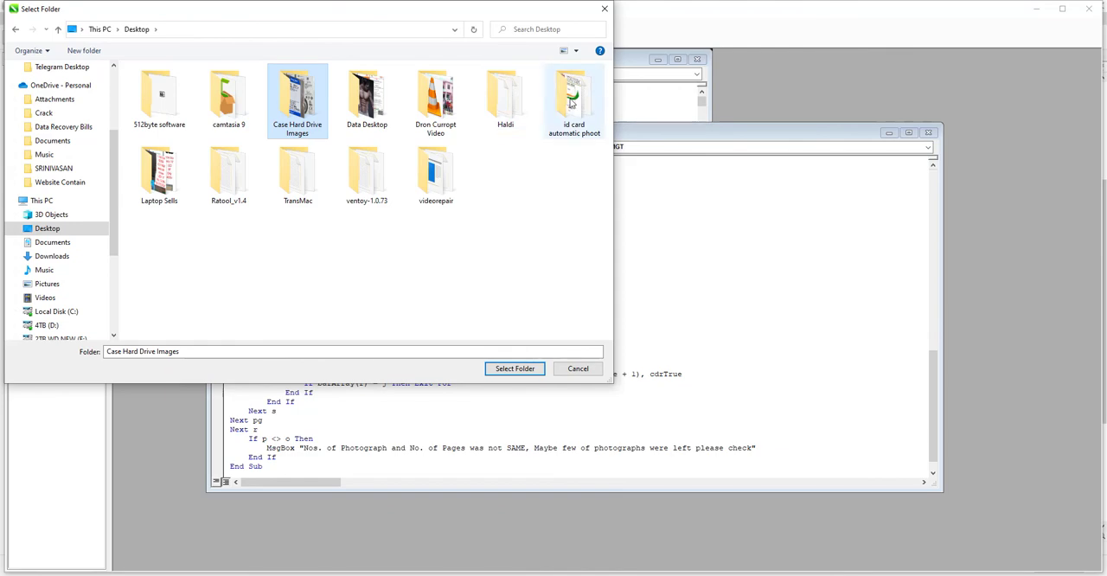
double_click(573, 100)
double_click(154, 84)
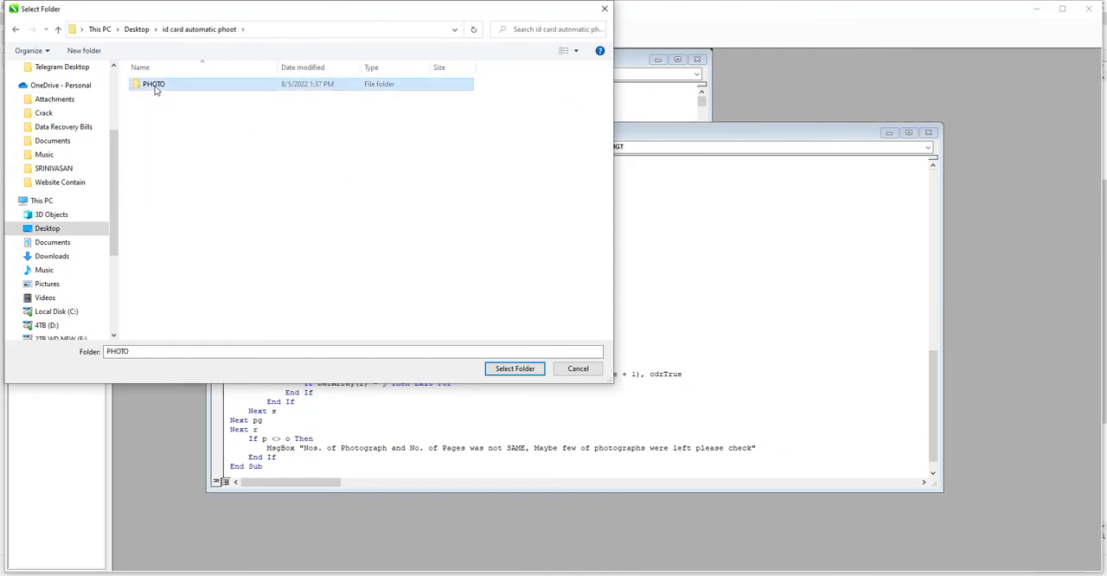
left_click(515, 369)
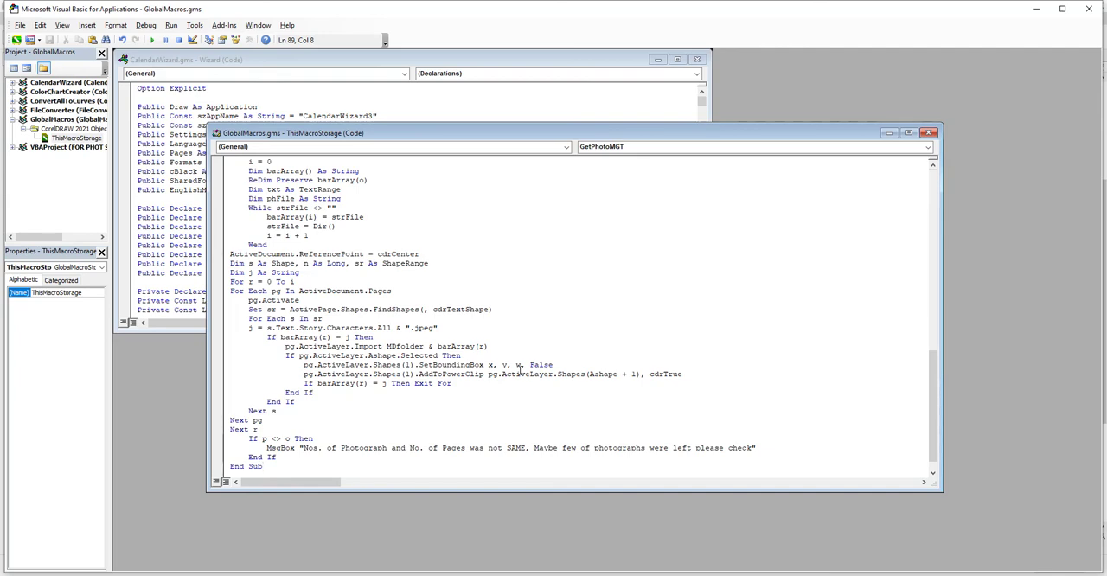
- Review pages 6 down to 1, then pages 2 and 3, checking each card's photo
left_click(508, 519)
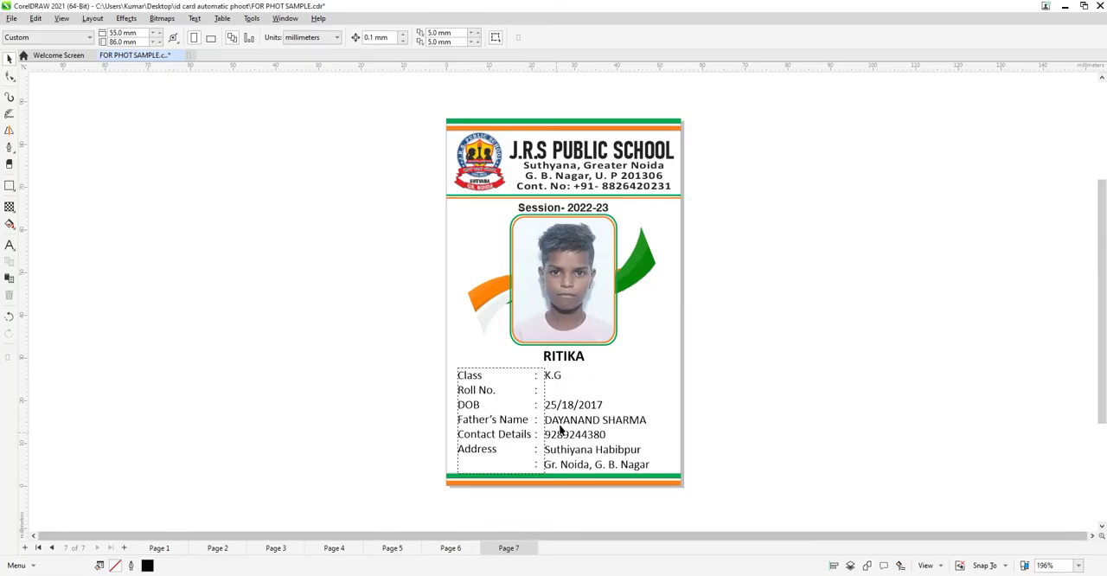
left_click(449, 548)
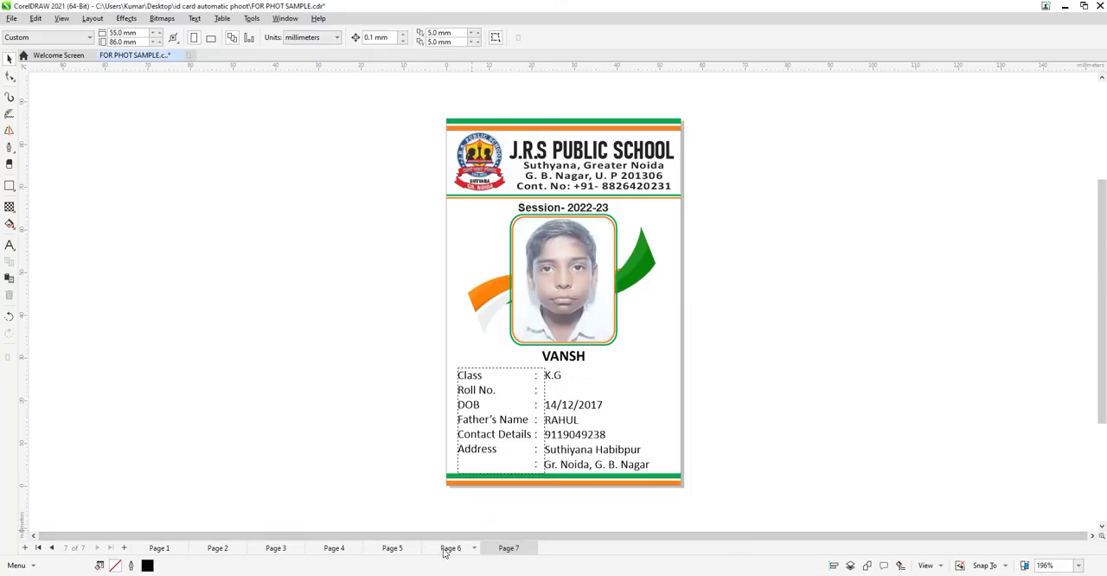
left_click(393, 548)
left_click(334, 548)
left_click(276, 547)
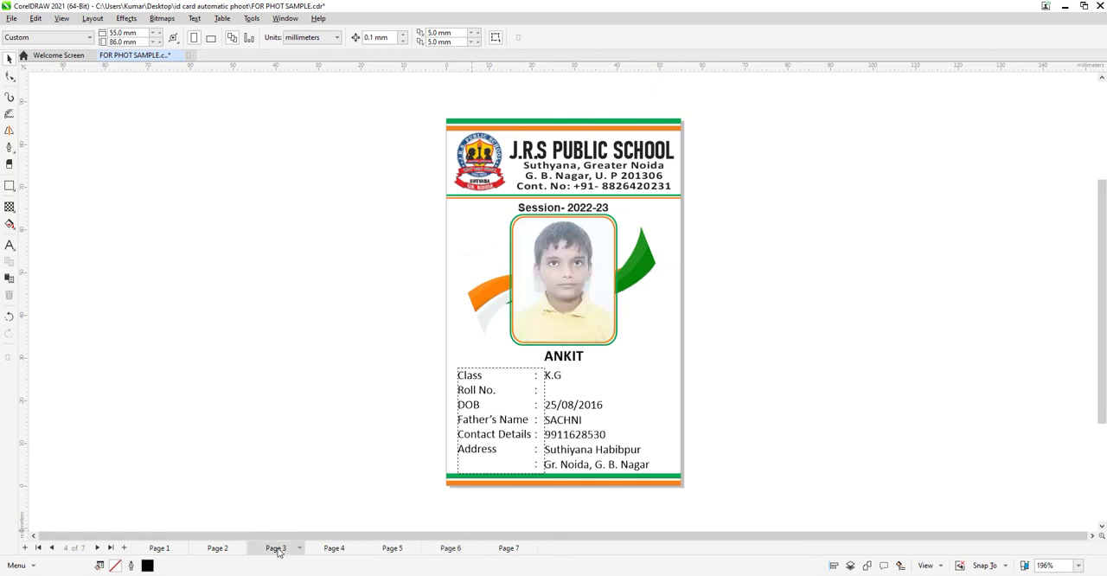
left_click(218, 547)
left_click(160, 547)
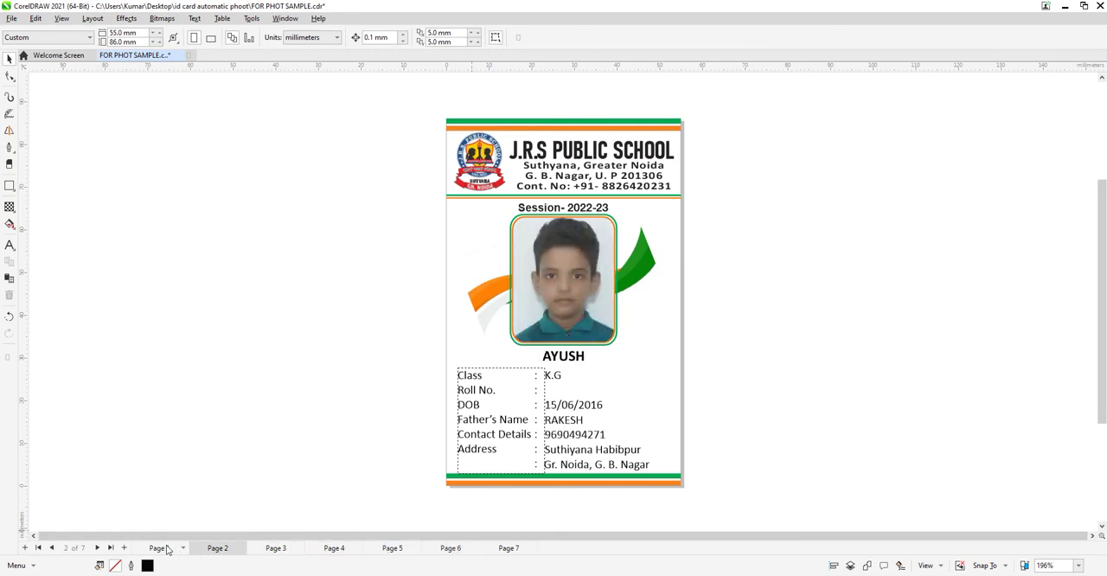
left_click(218, 548)
left_click(276, 548)
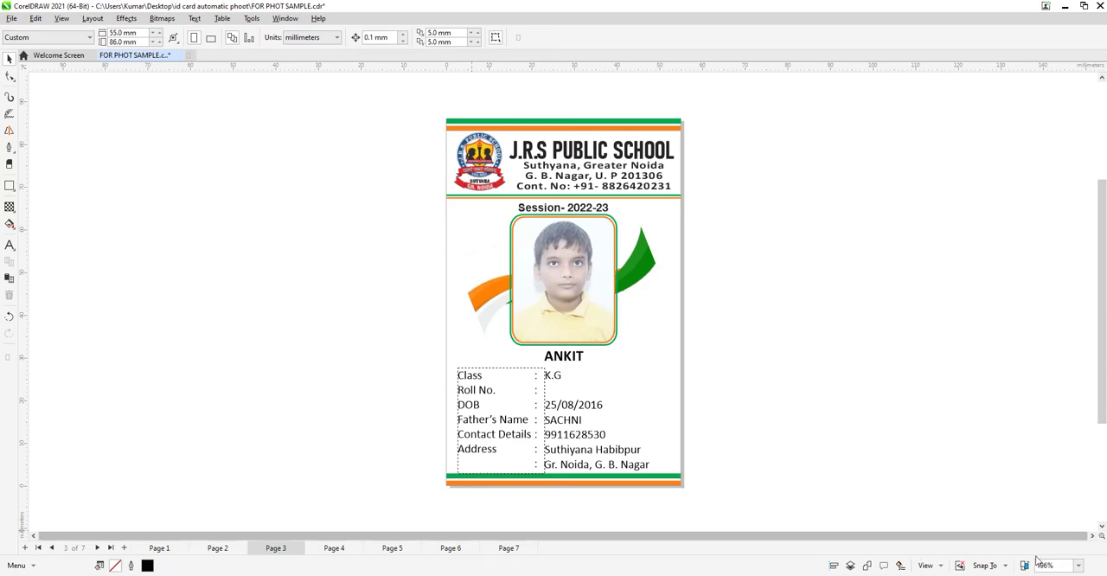